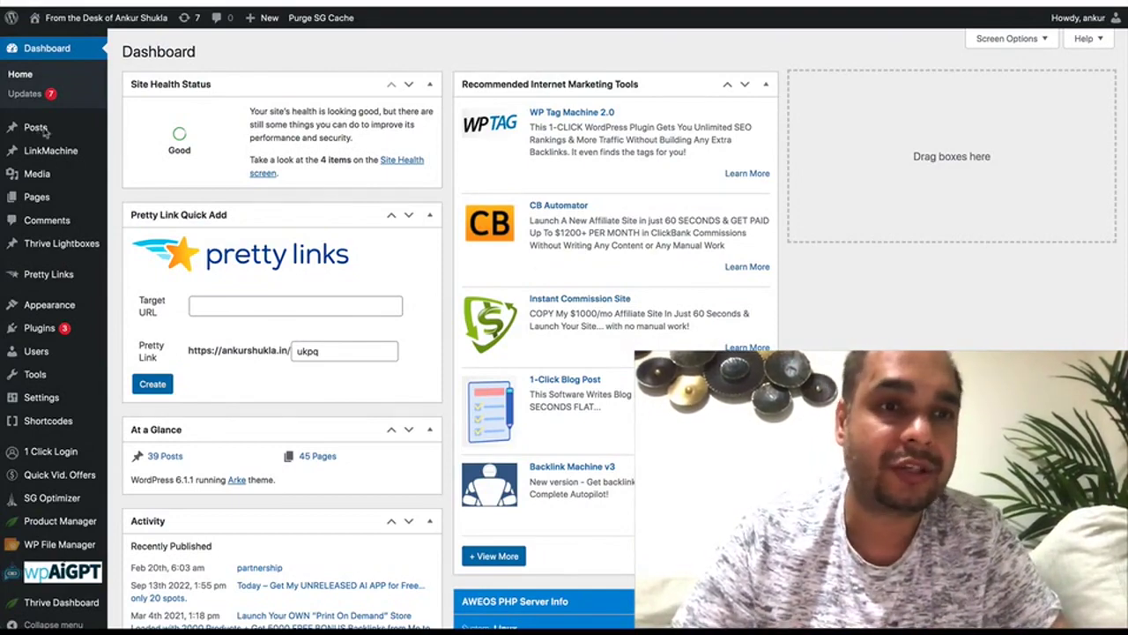
Start a new post and prompt WP AI GPT for a 1000-word article on 7 Etsy money-making ways.
mouse_move(35, 127)
click(132, 146)
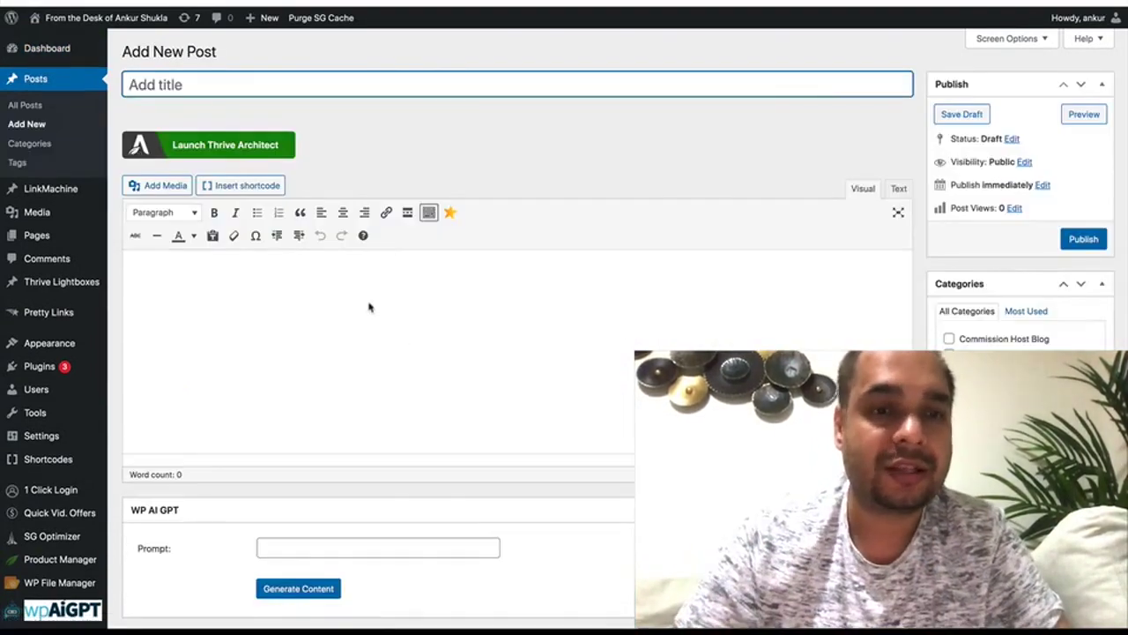
scroll(369, 307, down, 3)
click(307, 425)
text(write a 1000 word article on how to make money from)
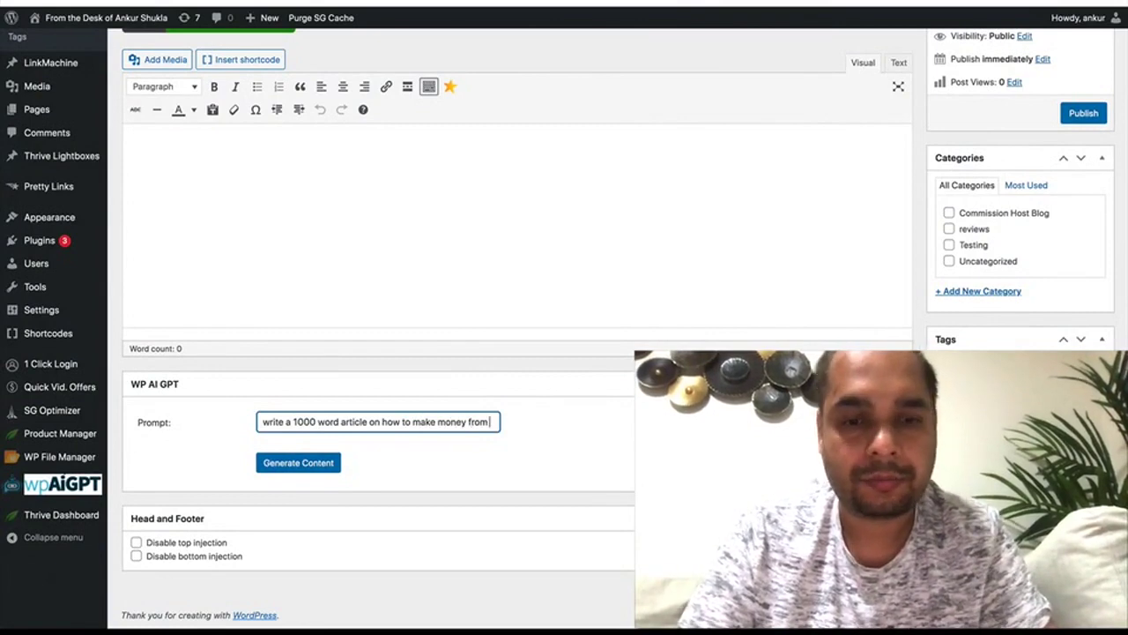
text(etsy)
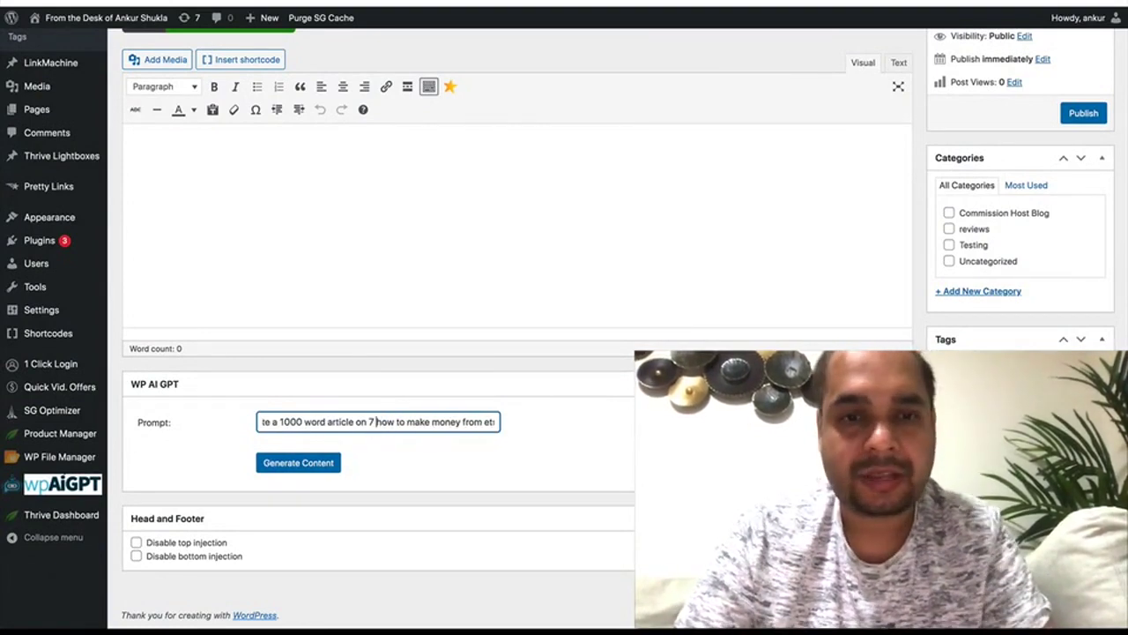
key(BackSpace)
text(ays)
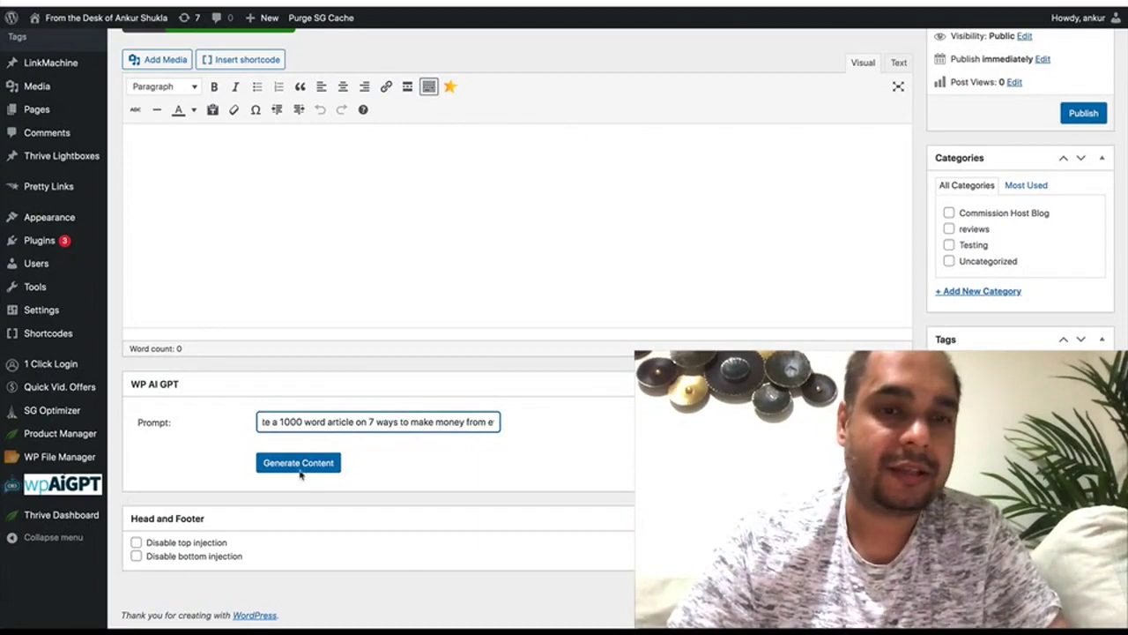
Generate the Etsy money-making article into the post body and review it.
click(300, 473)
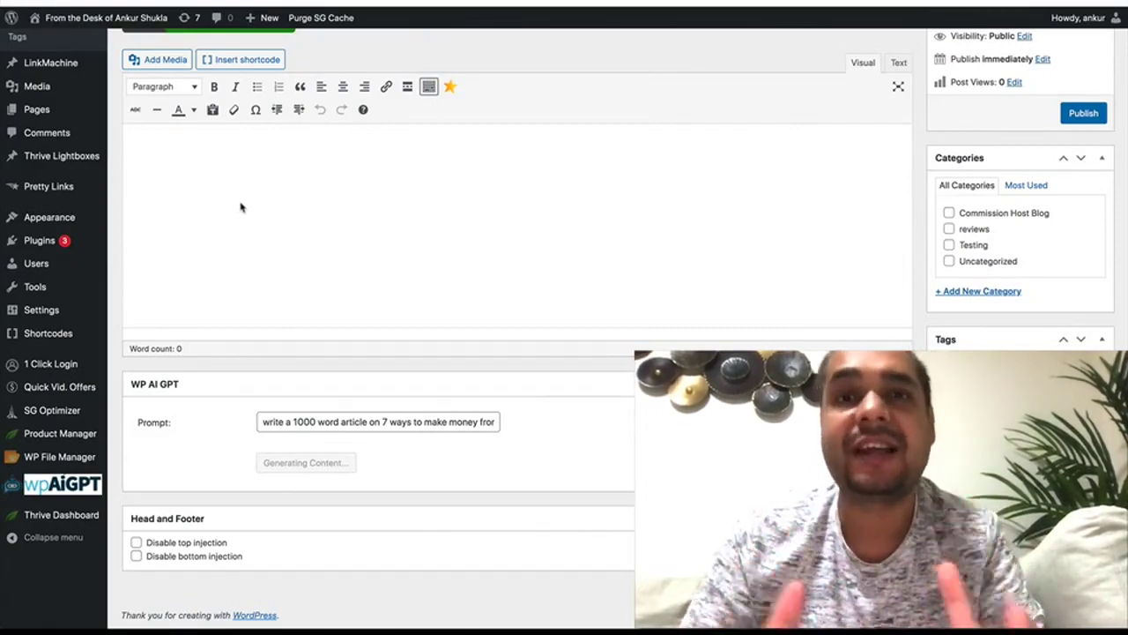
scroll(291, 275, down, 2)
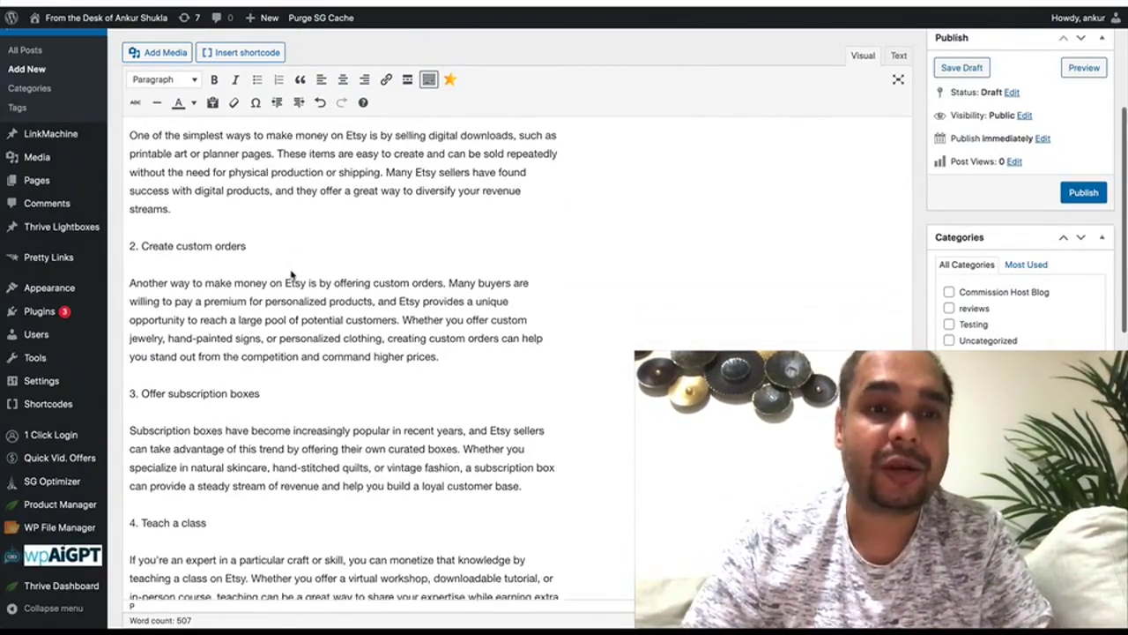
scroll(290, 275, down, 3)
scroll(291, 275, down, 4)
scroll(291, 275, down, 2)
scroll(291, 275, down, 1)
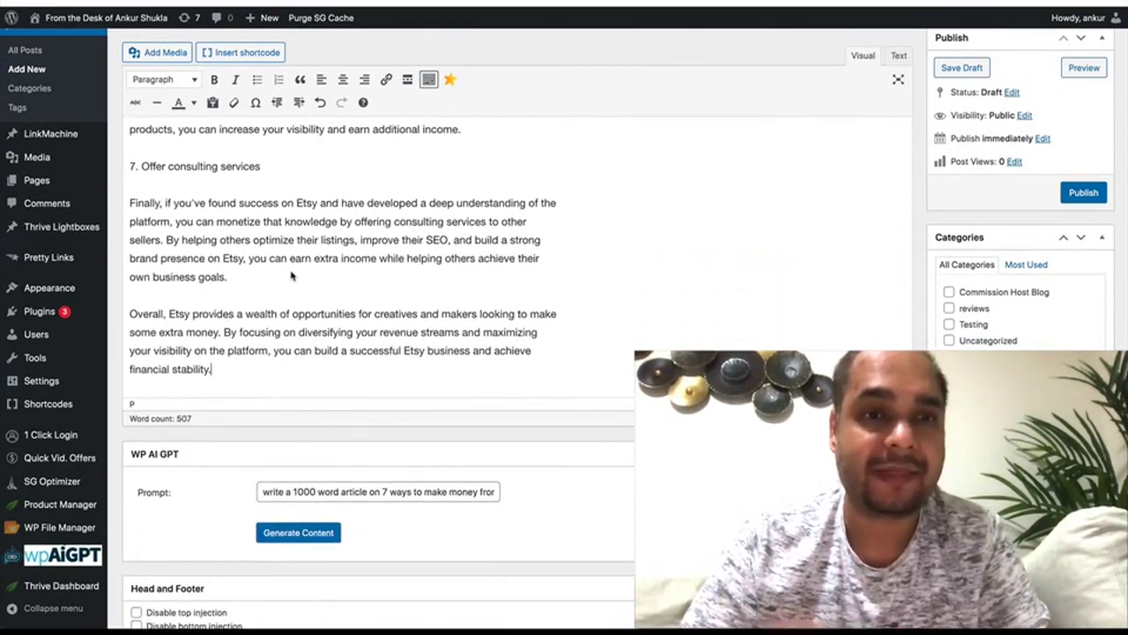
scroll(291, 275, down, 2)
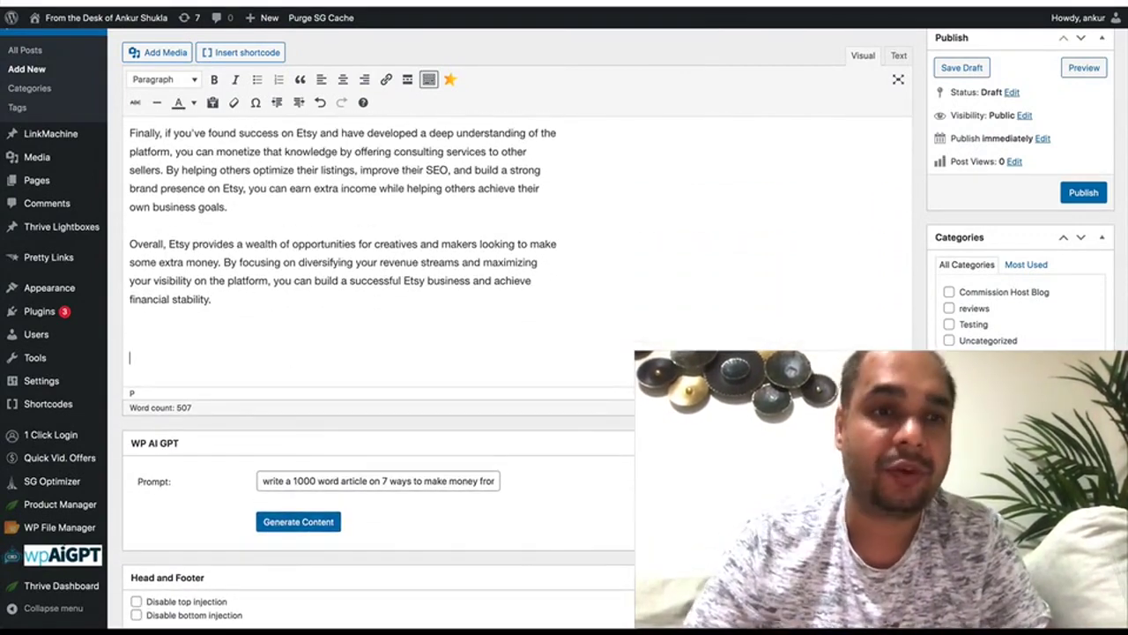
Change the prompt to request 5 catchy headlines and generate them below the article.
click(319, 481)
drag(339, 483, 286, 482)
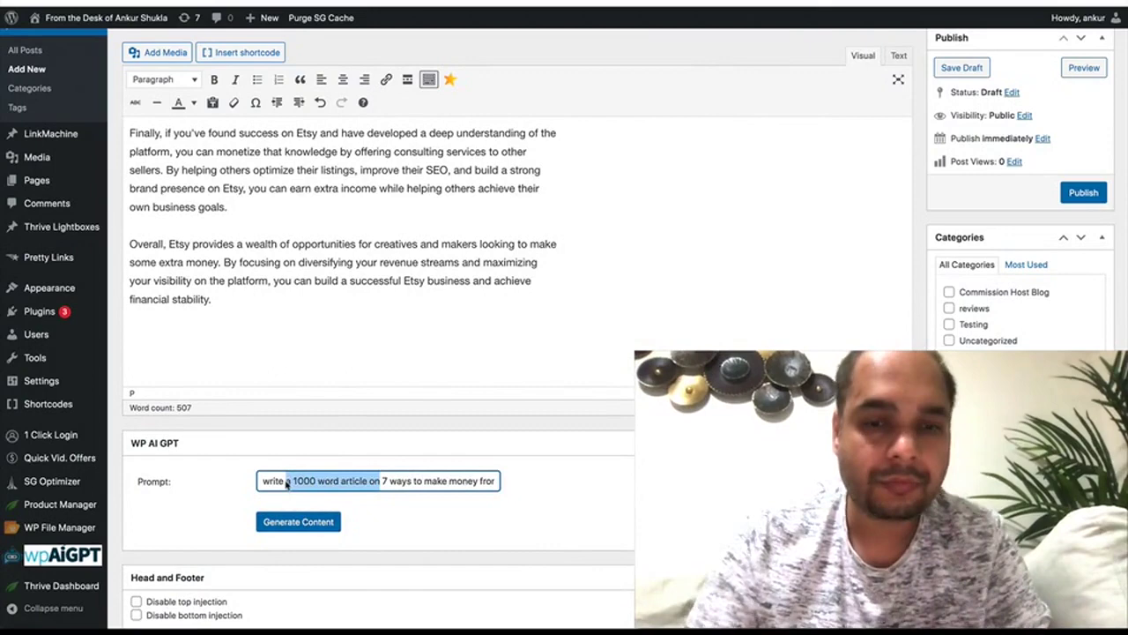
text(5 catchy)
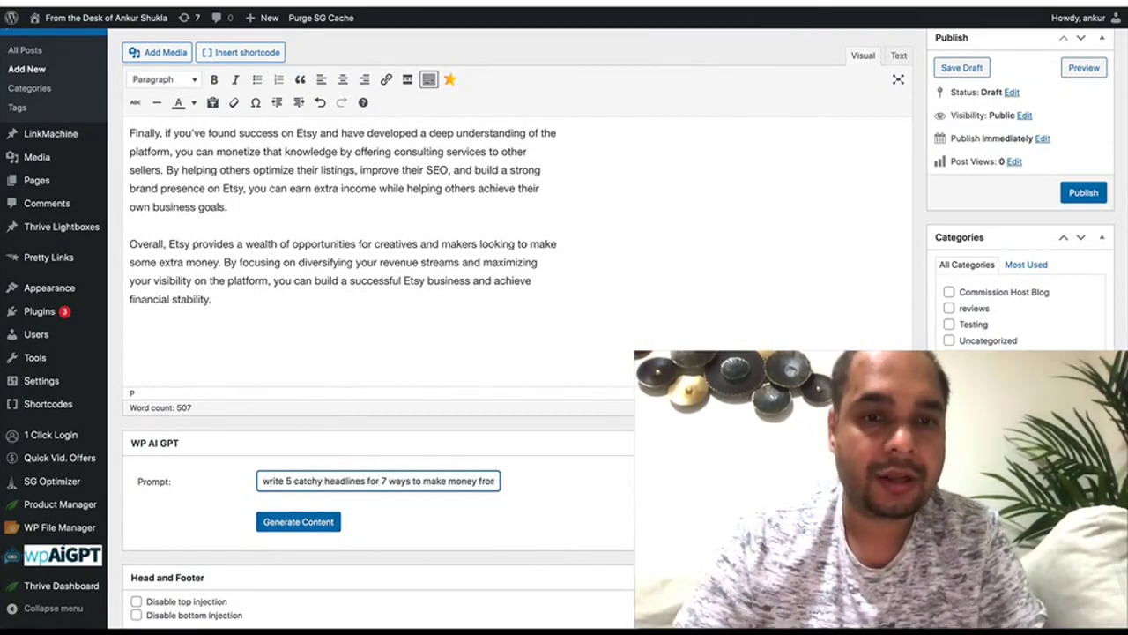
click(304, 522)
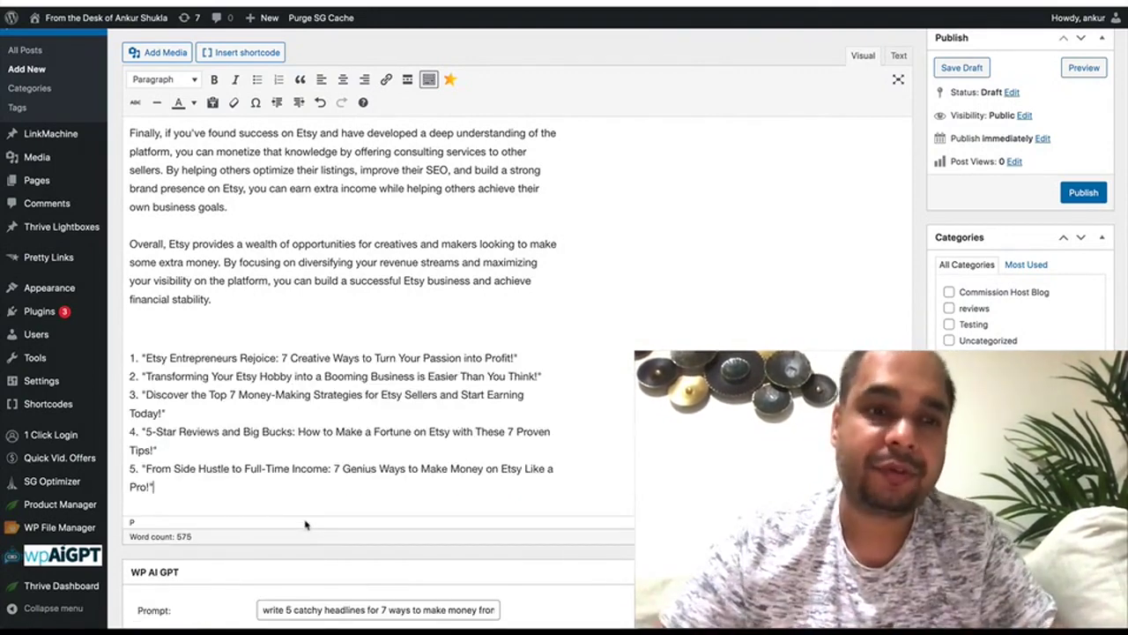